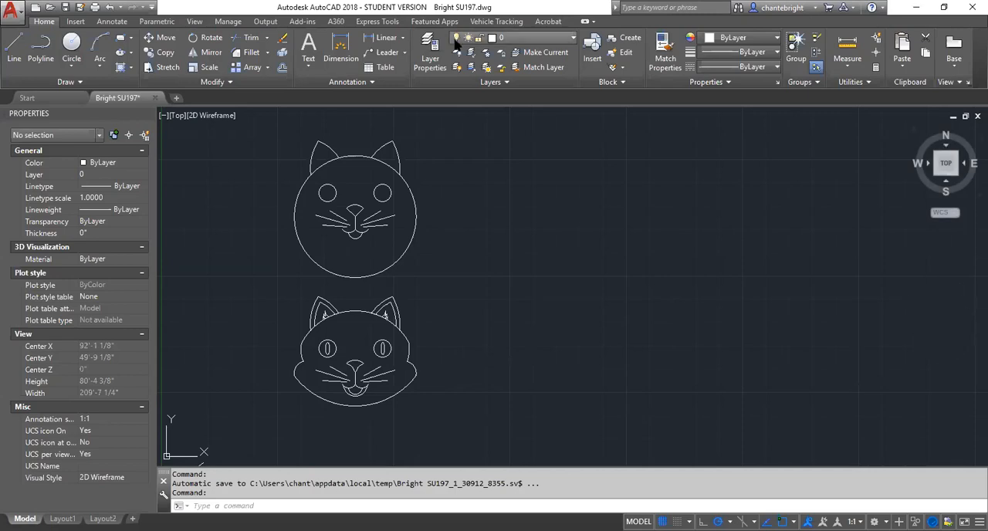
# - Draw a head circle with a radius of about 13' to the right of the upper cat face, its center level with that face
pyautogui.scroll(2, 609, 169)
pyautogui.scroll(-2, 609, 169)
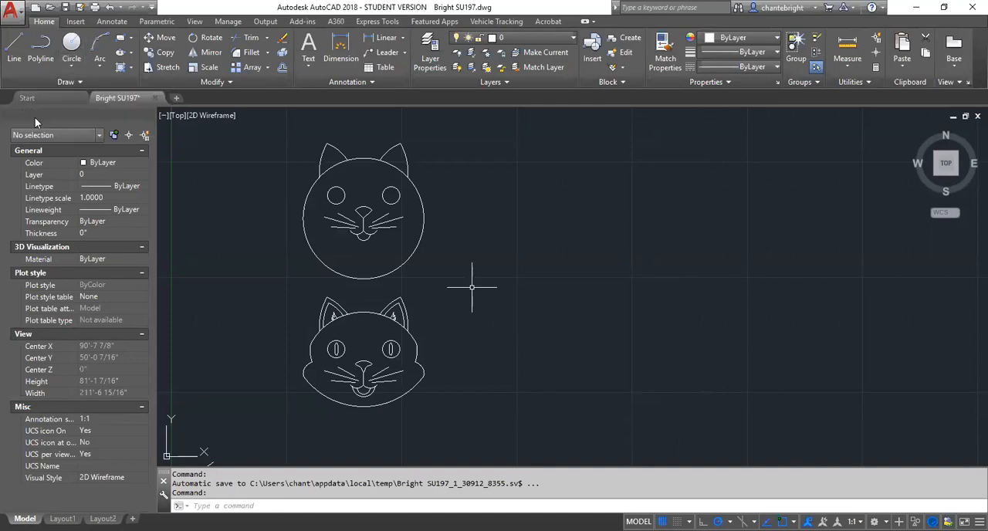
pyautogui.click(69, 68)
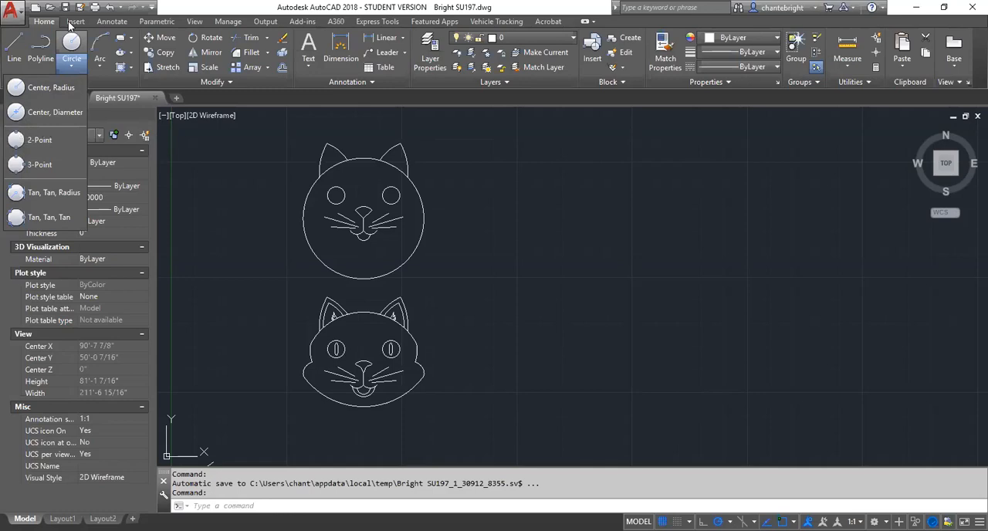
pyautogui.click(25, 89)
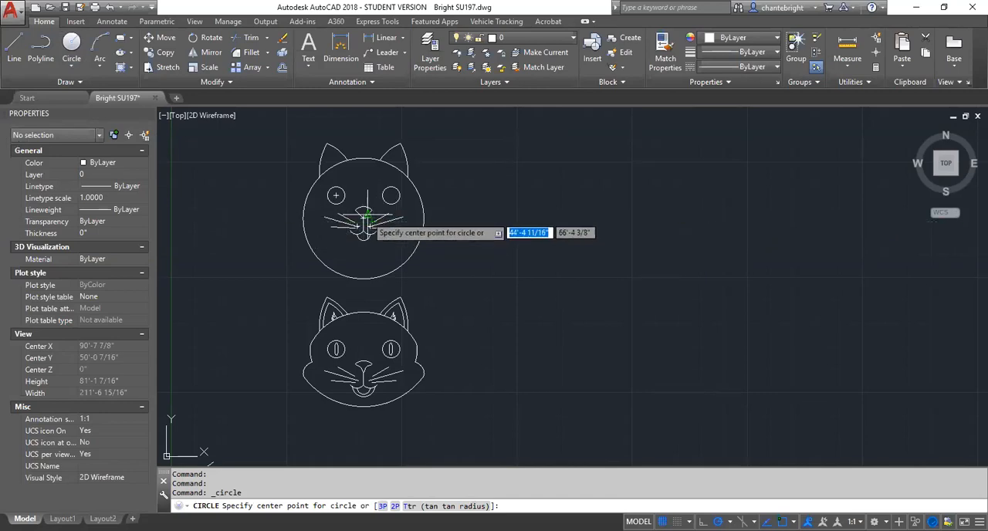
pyautogui.click(522, 221)
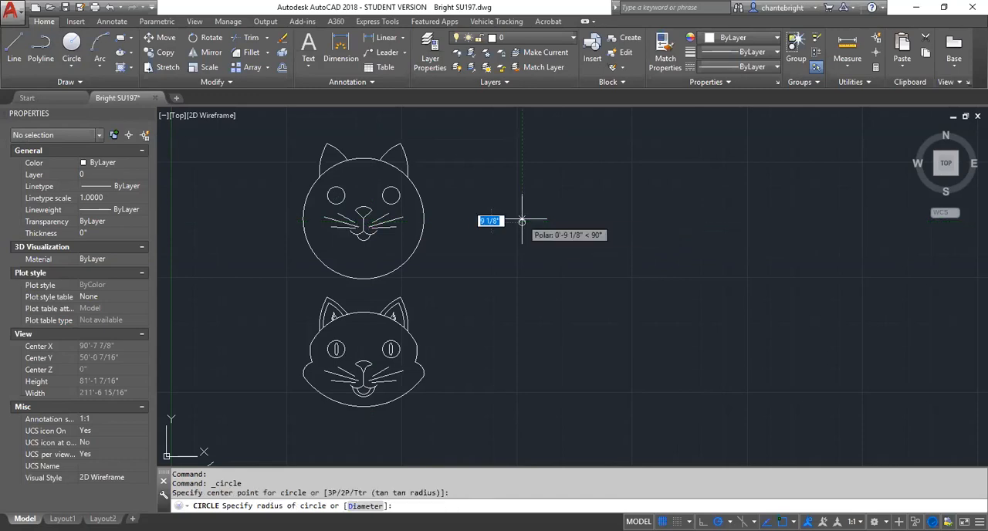
pyautogui.click(506, 167)
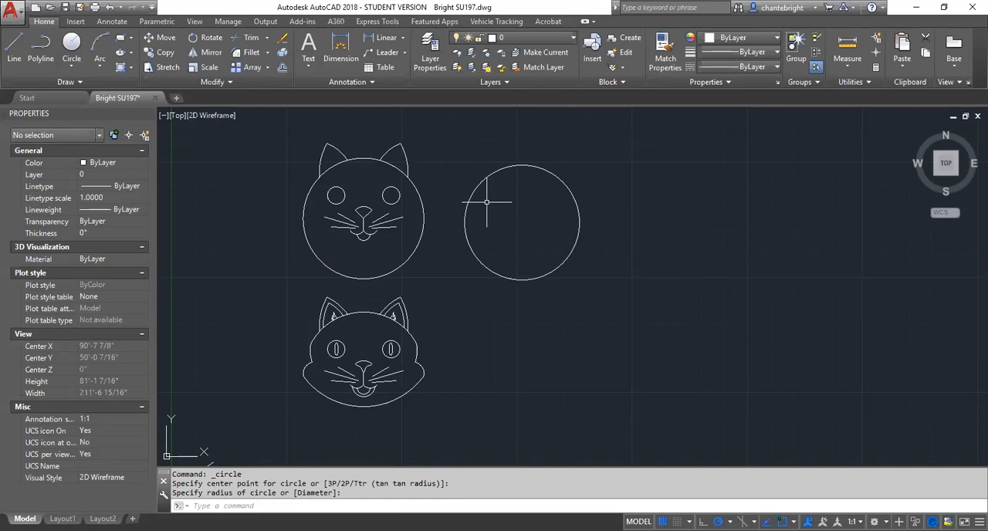
# - Draw a left eye circle with a radius of about 1'-11" inside the new head circle's upper left area
pyautogui.write('c')
pyautogui.press('Return')
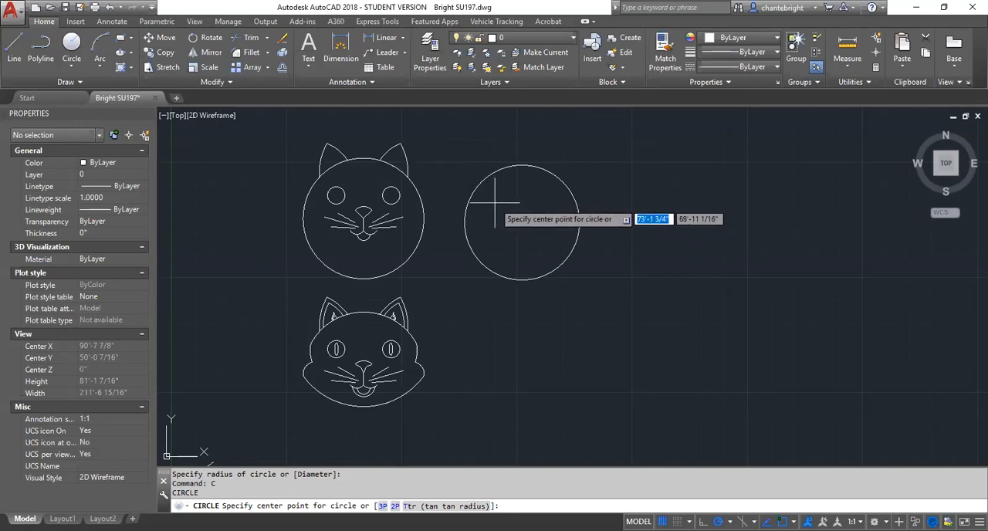
pyautogui.click(494, 202)
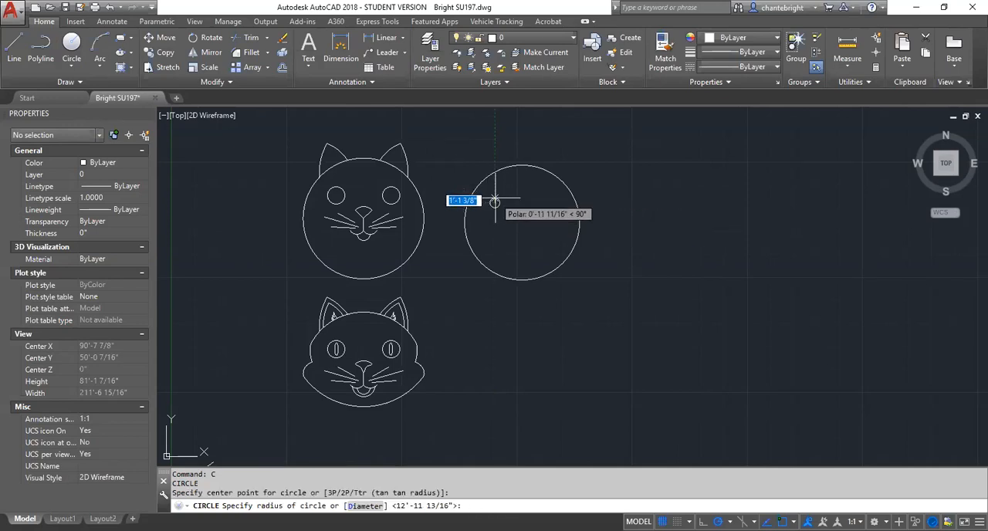
pyautogui.click(495, 194)
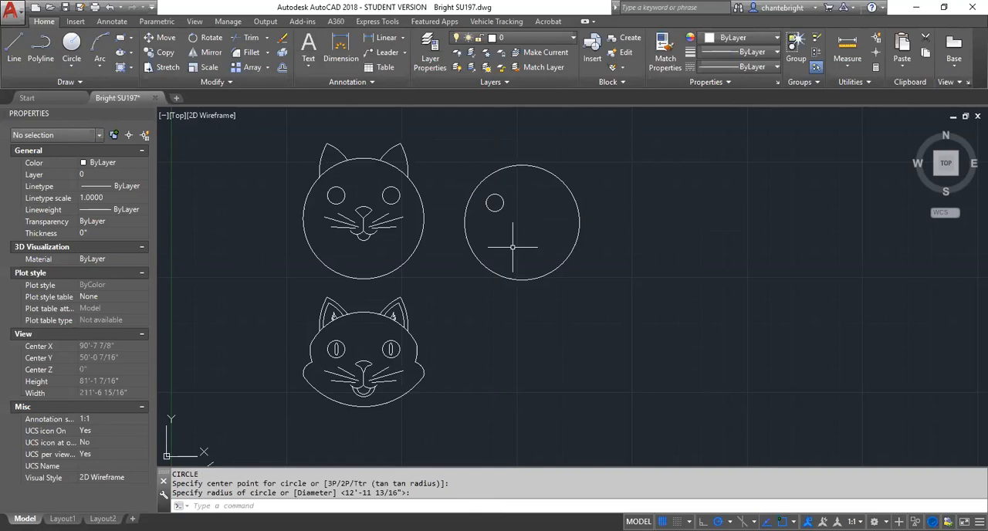
# - Start mirroring the new left eye circle and enable the Parallel, Apparent Intersection and Perpendicular object snaps
pyautogui.click(502, 207)
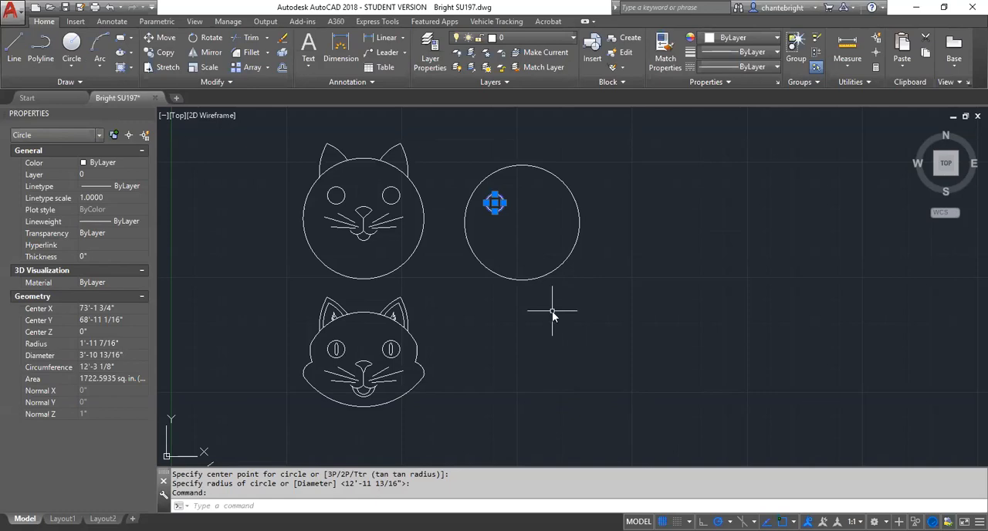
pyautogui.write('MI')
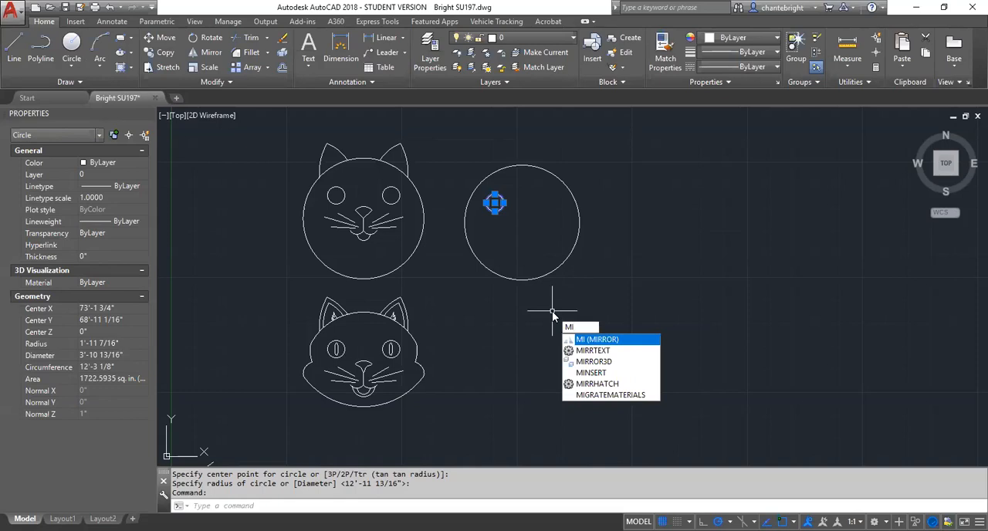
pyautogui.press('Return')
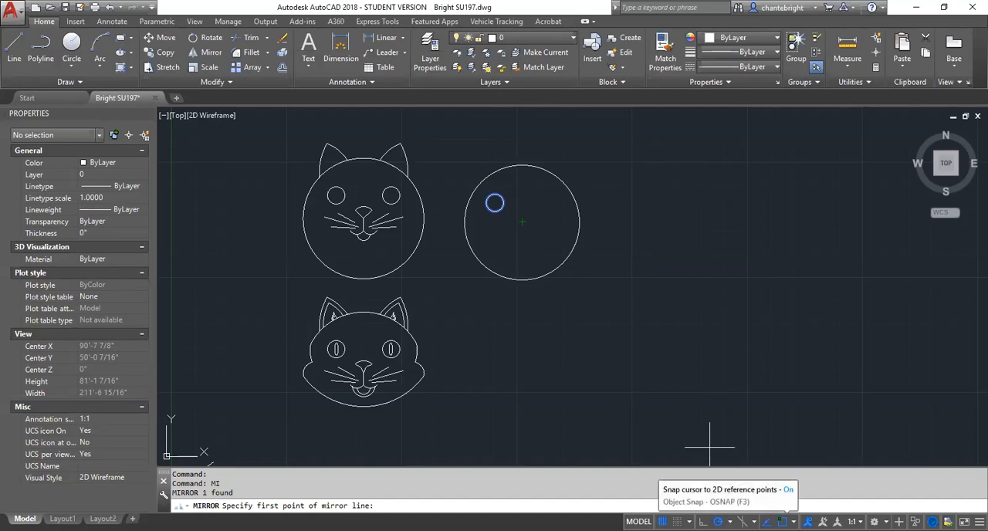
pyautogui.click(783, 521)
pyautogui.click(782, 521)
pyautogui.click(794, 522)
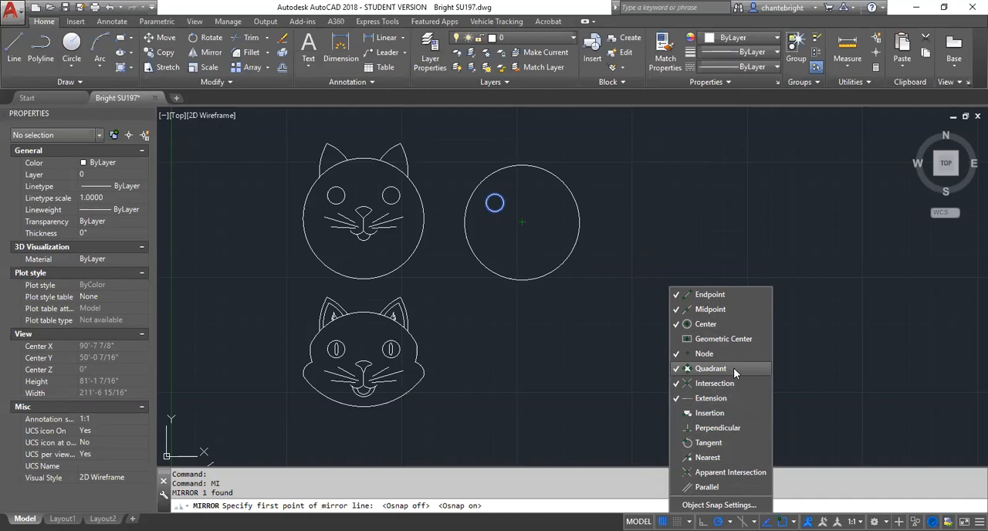
pyautogui.click(723, 488)
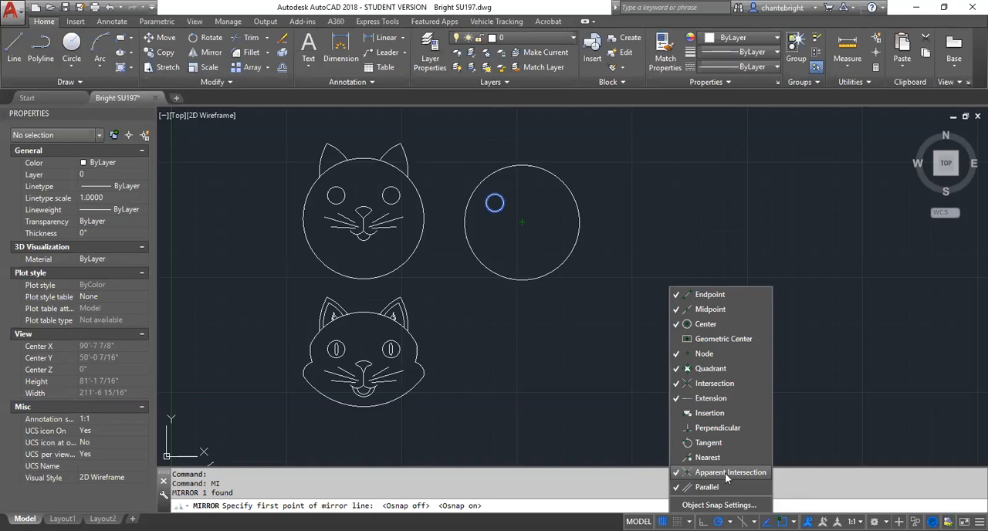
pyautogui.click(733, 429)
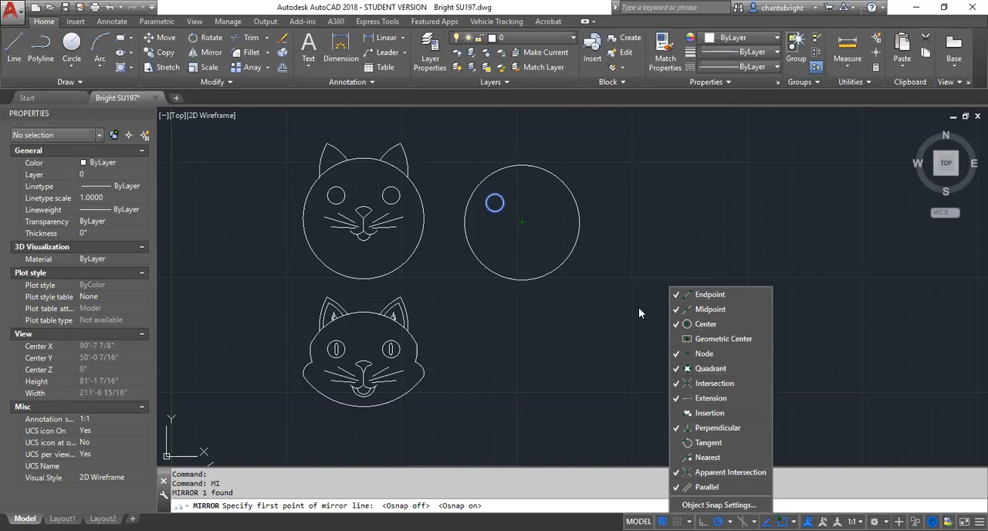
pyautogui.click(544, 244)
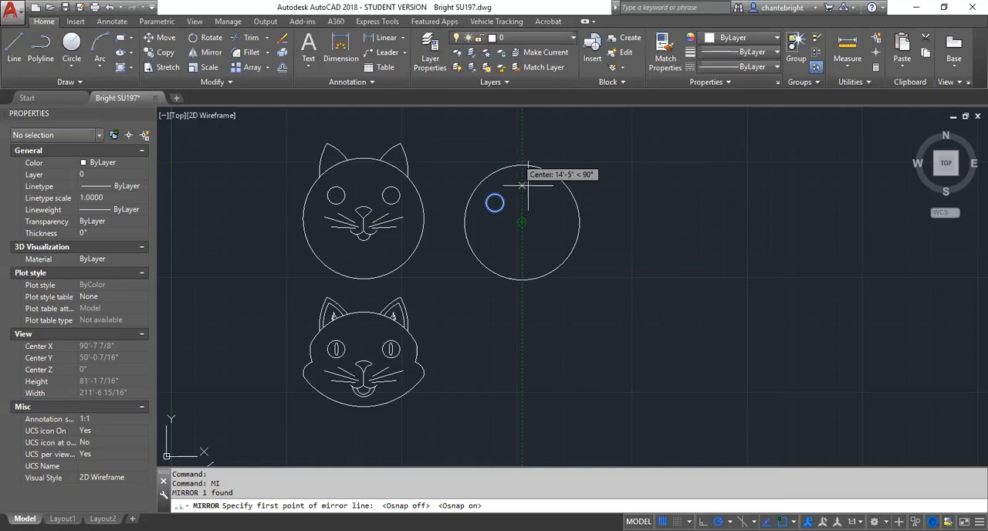
# - Mirror the eye across a vertical line through the head circle's top quadrant, keeping the source eye
pyautogui.click(522, 165)
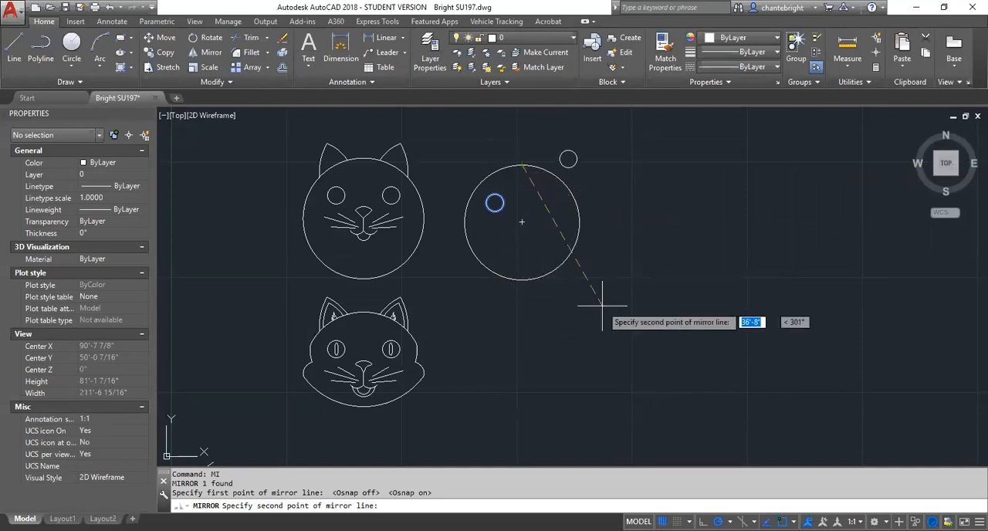
pyautogui.click(522, 314)
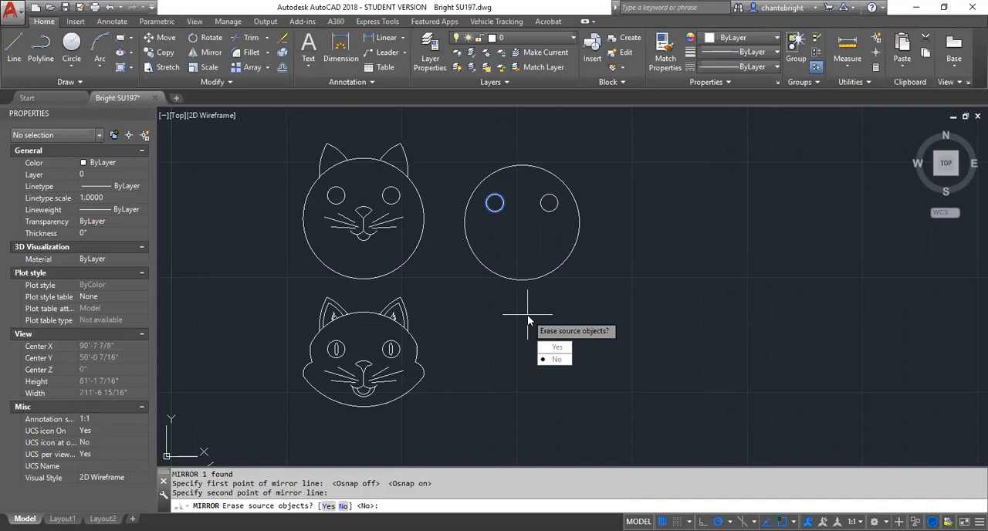
pyautogui.press('Return')
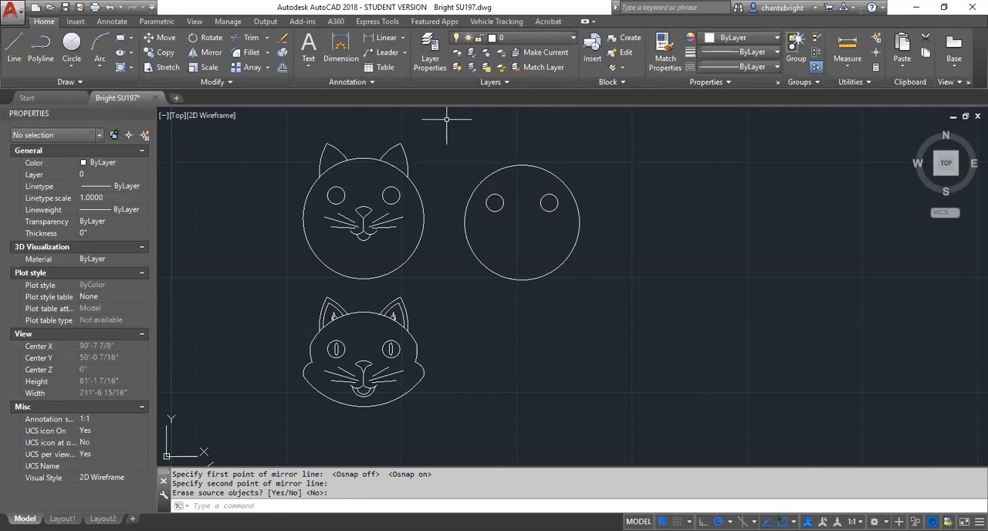
# - Begin a Center, Start, End arc for the nose, centered on the new head circle's center
pyautogui.scroll(2, 448, 119)
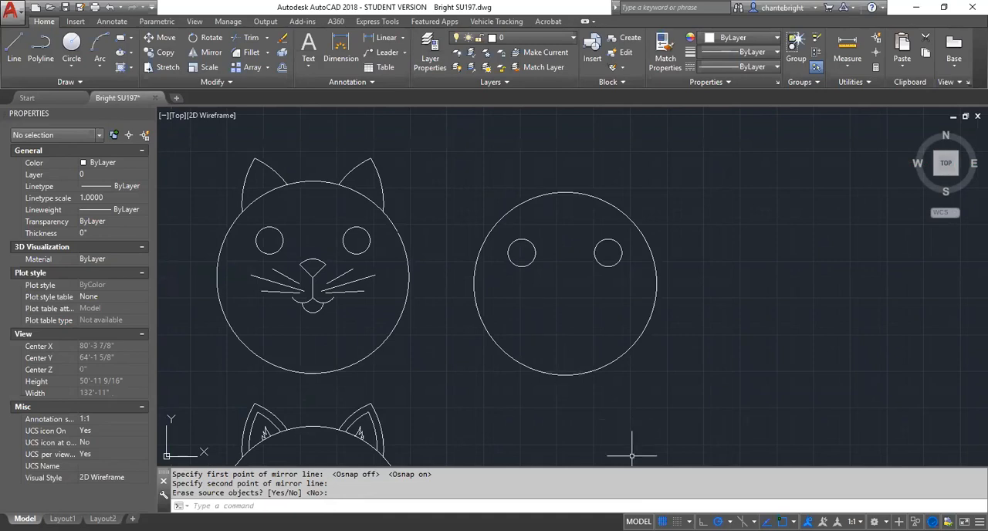
pyautogui.press('Return')
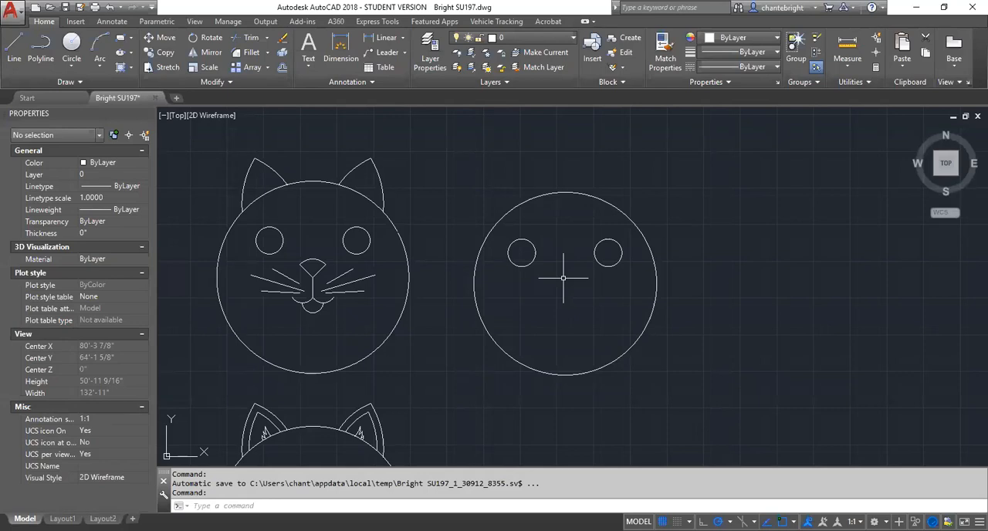
pyautogui.scroll(-2, 247, 257)
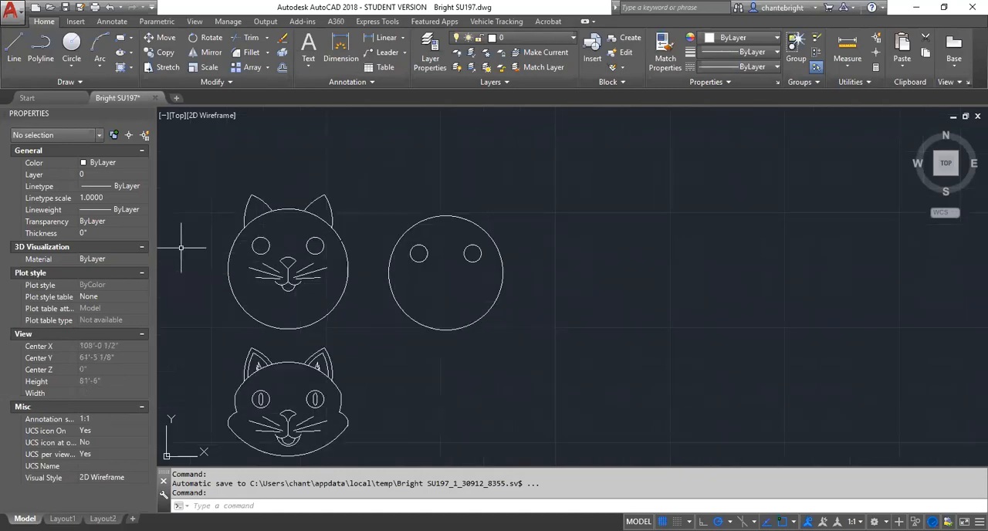
pyautogui.scroll(5, 283, 251)
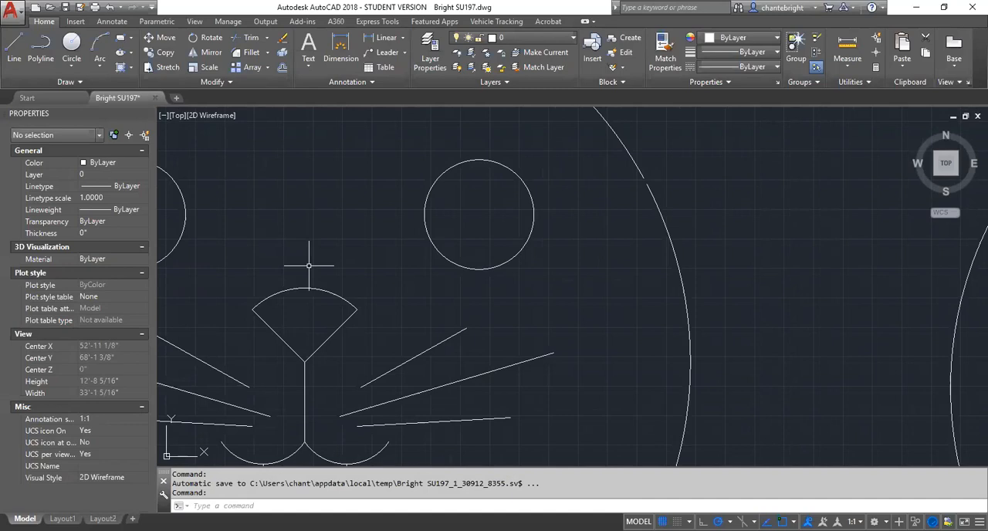
pyautogui.scroll(2, 414, 306)
pyautogui.scroll(-2, 234, 273)
pyautogui.scroll(-4, 234, 274)
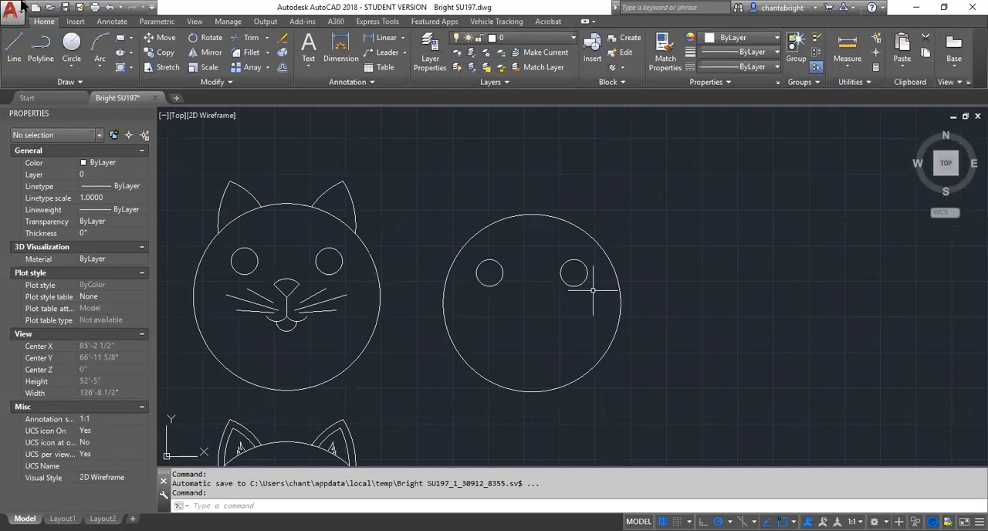
pyautogui.click(99, 65)
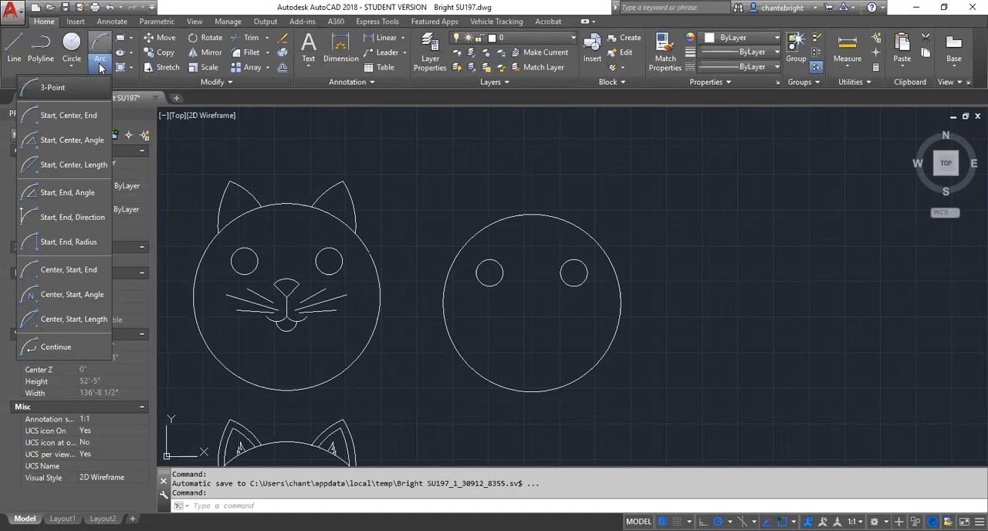
pyautogui.click(51, 117)
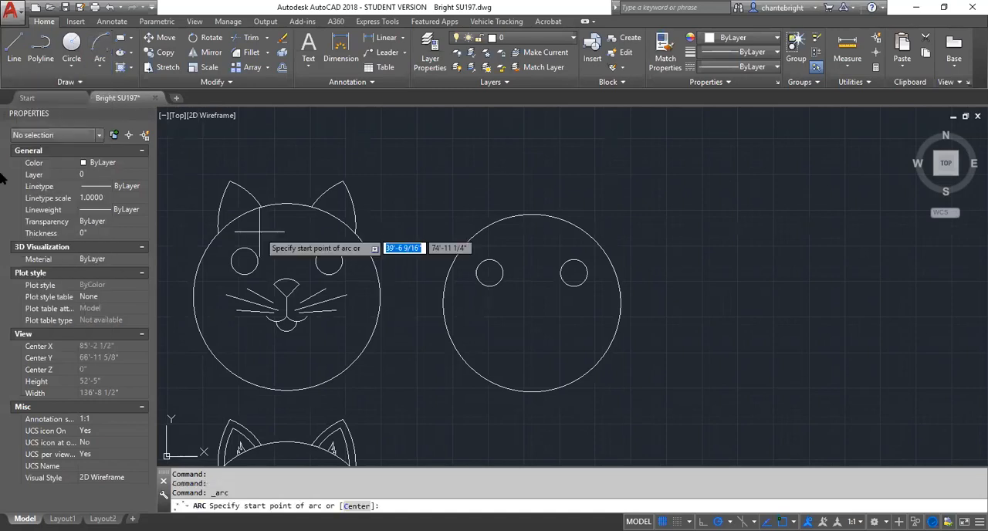
pyautogui.click(99, 68)
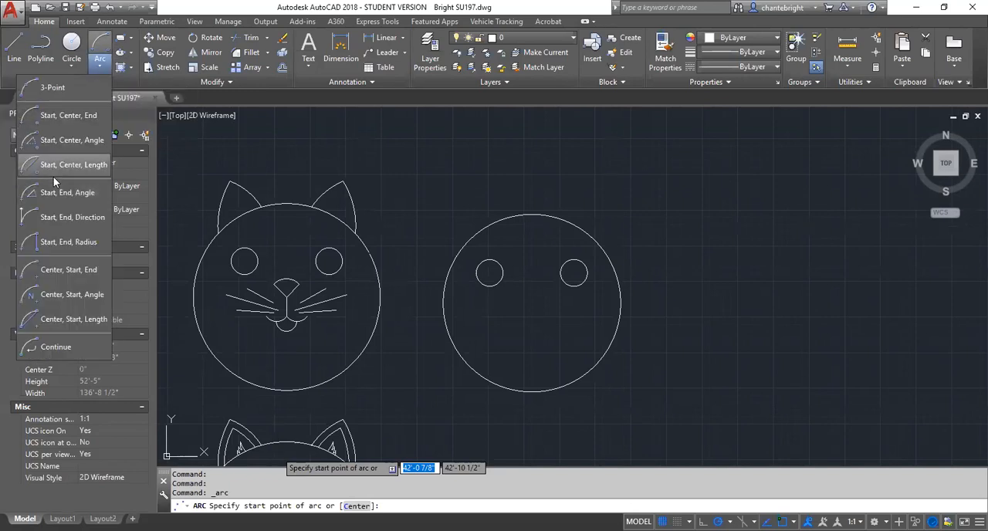
pyautogui.click(54, 268)
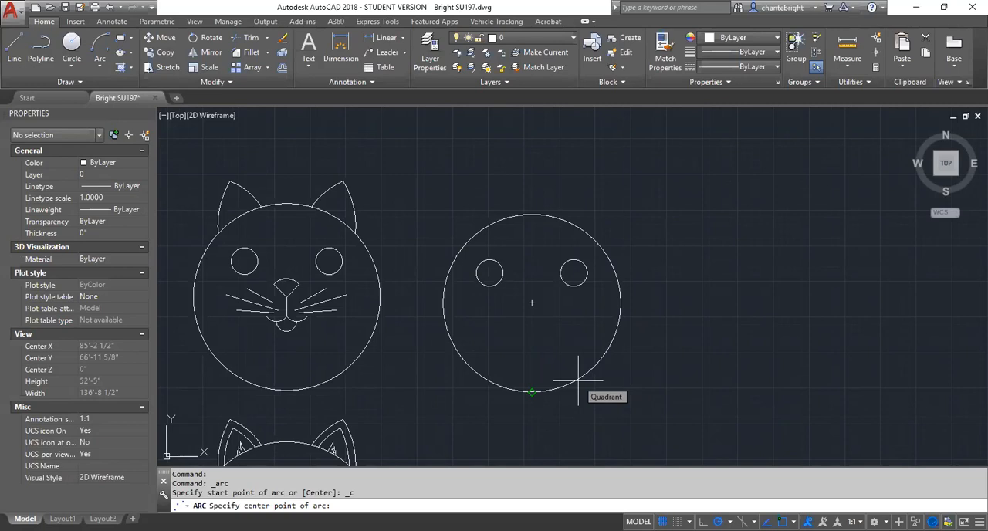
pyautogui.click(532, 304)
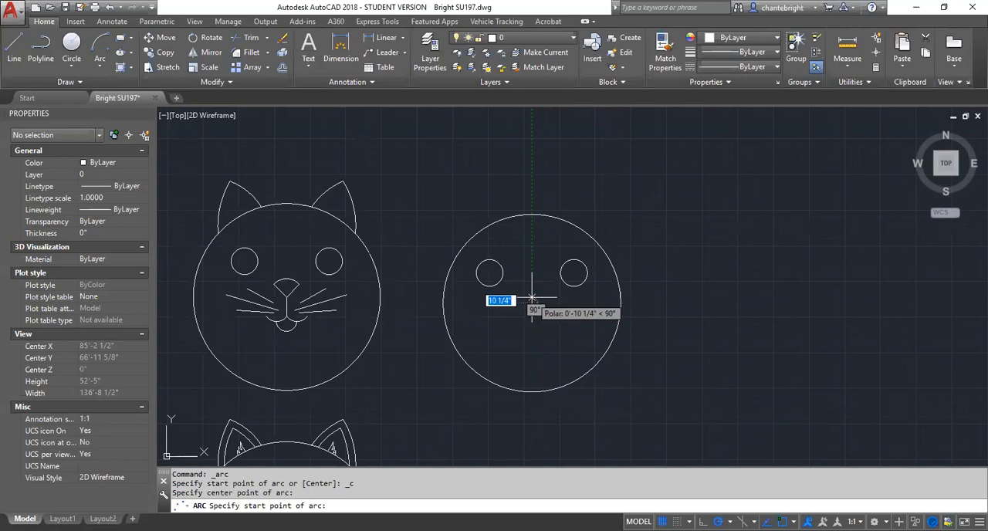
# - Finish the nose arc around the new head circle's center, starting at 45° and ending at 135°
pyautogui.scroll(-2, 532, 297)
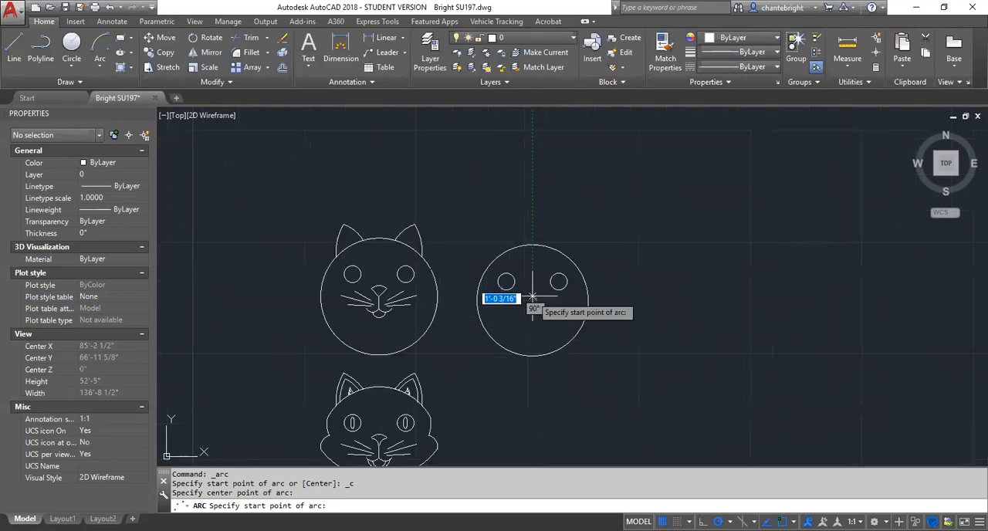
pyautogui.scroll(2, 532, 298)
pyautogui.scroll(2, 533, 297)
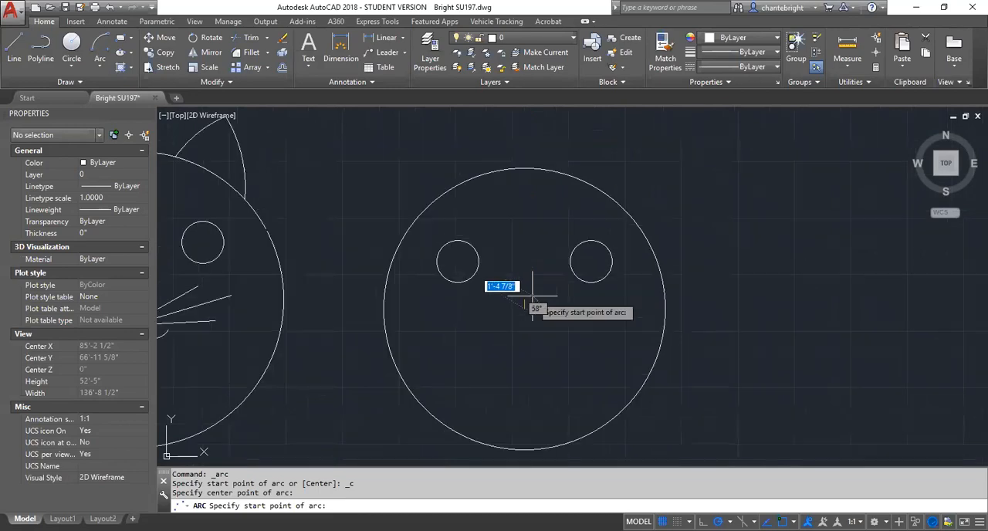
pyautogui.scroll(-2, 532, 297)
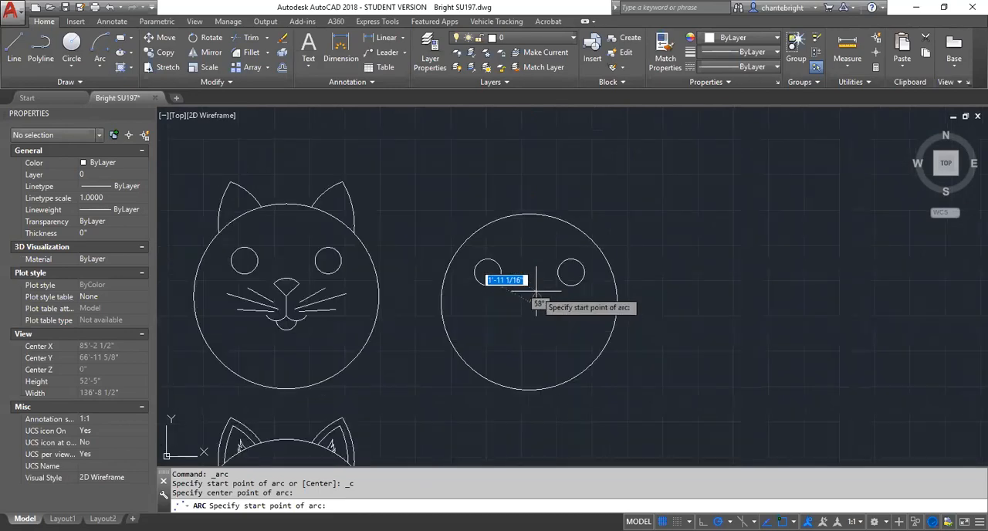
pyautogui.scroll(-2, 539, 296)
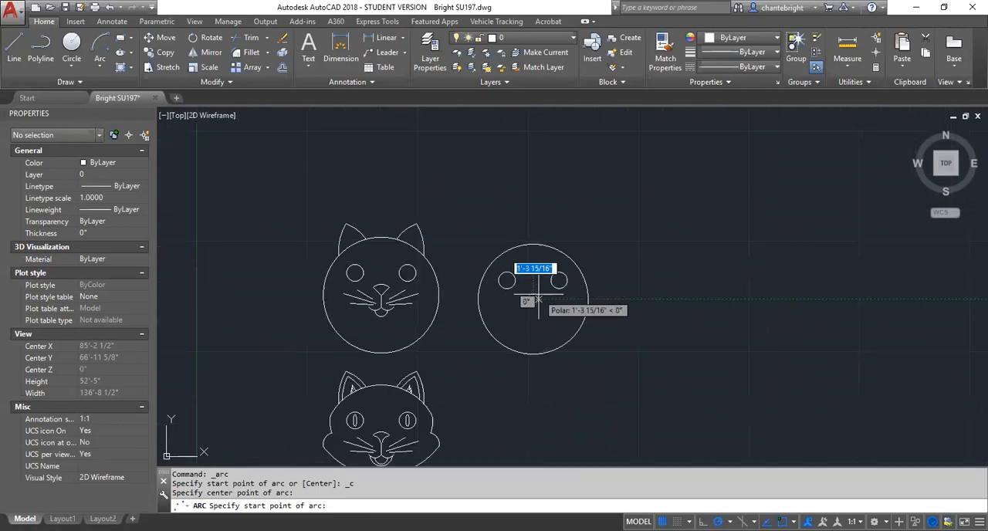
pyautogui.scroll(4, 538, 298)
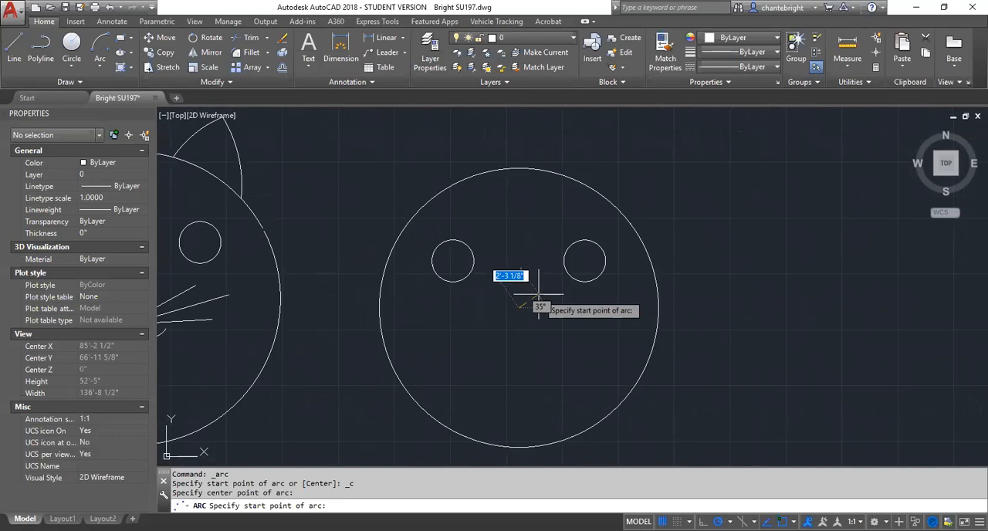
pyautogui.press('Tab')
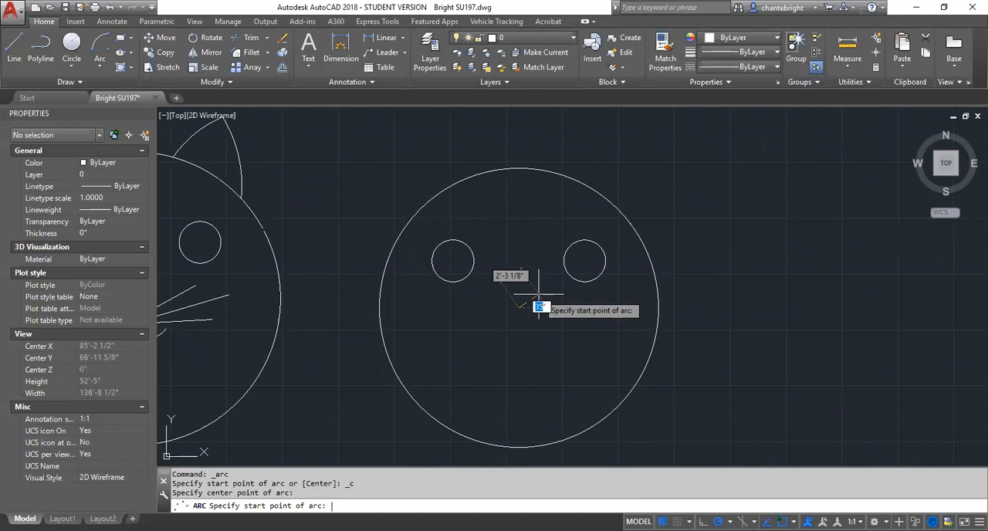
pyautogui.press('Return')
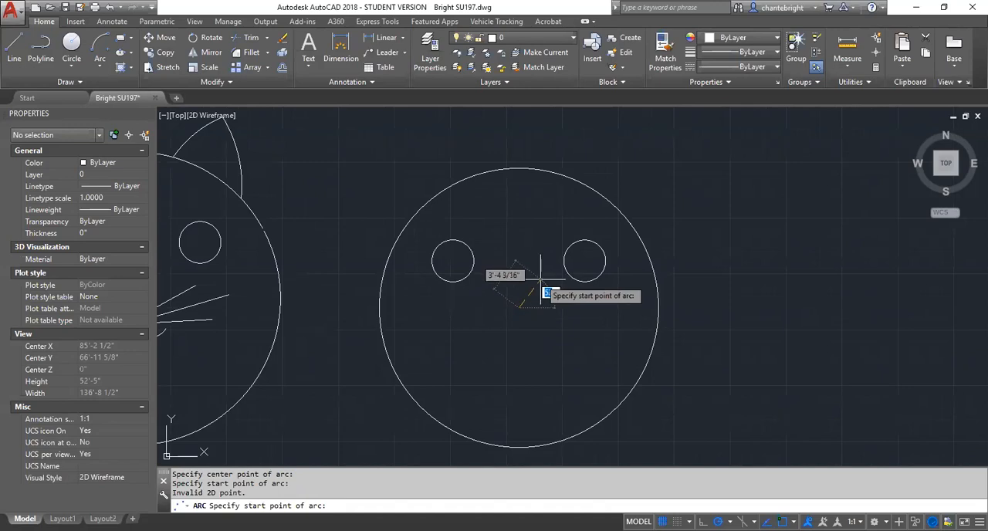
pyautogui.write('45')
pyautogui.press('Return')
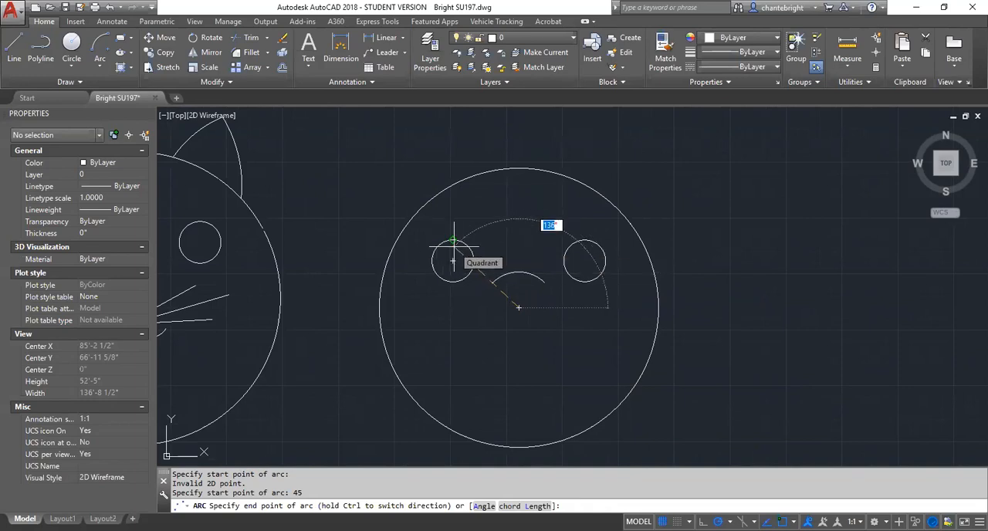
pyautogui.write('135')
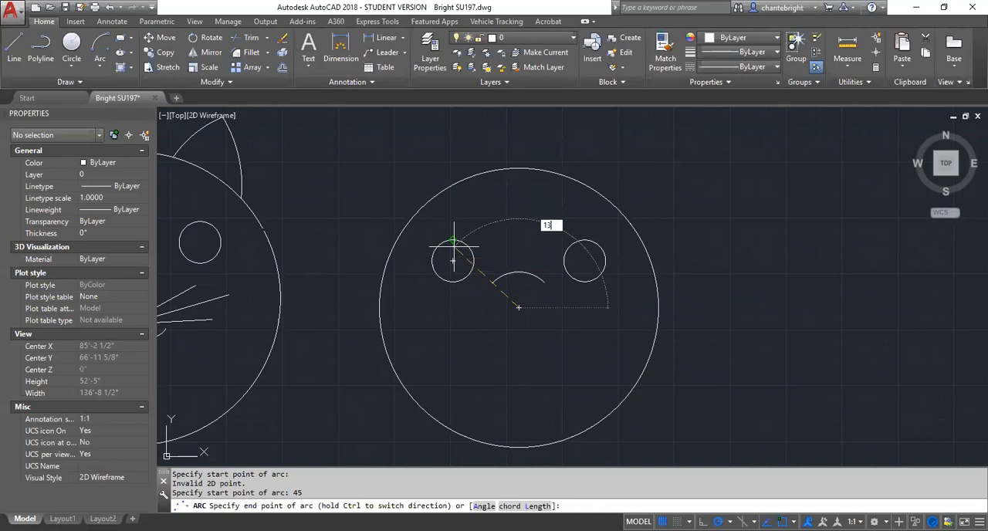
pyautogui.press('Return')
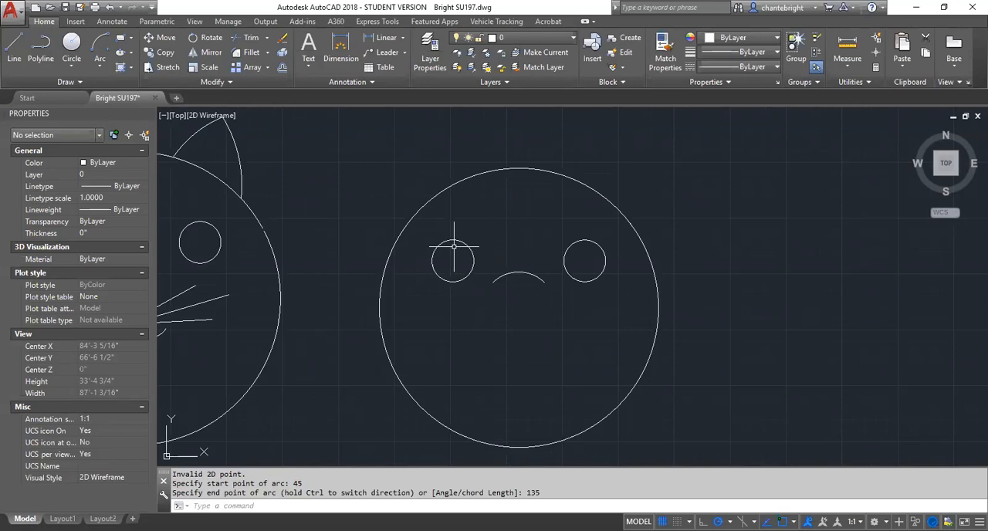
pyautogui.write('l')
pyautogui.press('Return')
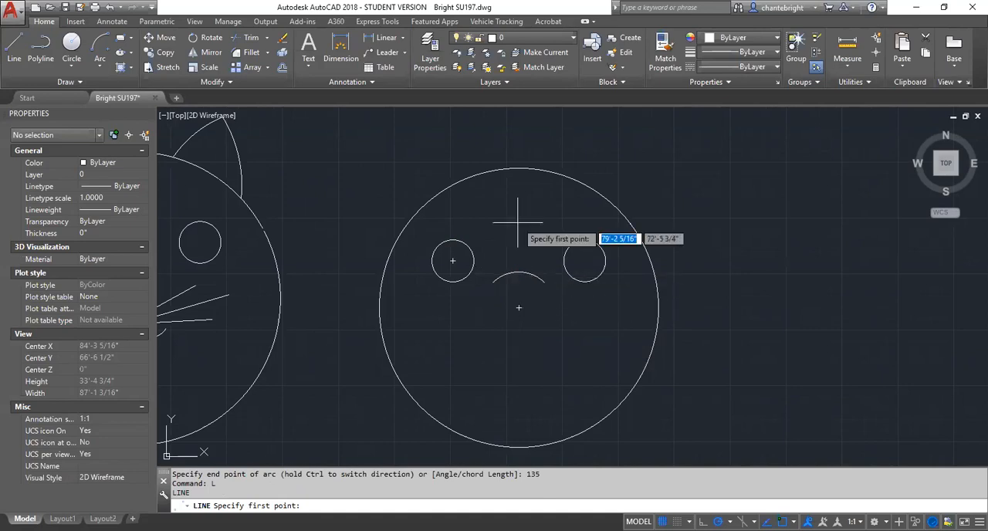
pyautogui.click(511, 309)
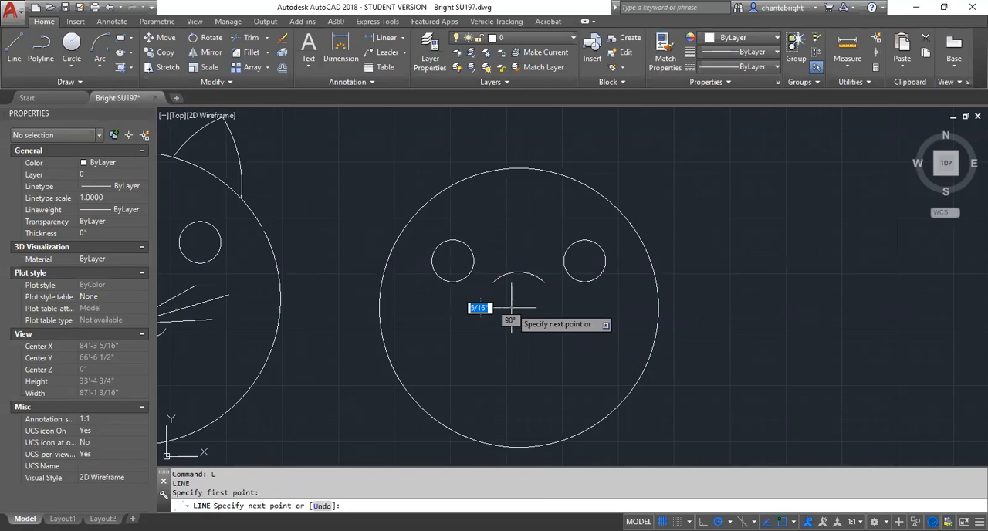
pyautogui.press('Escape')
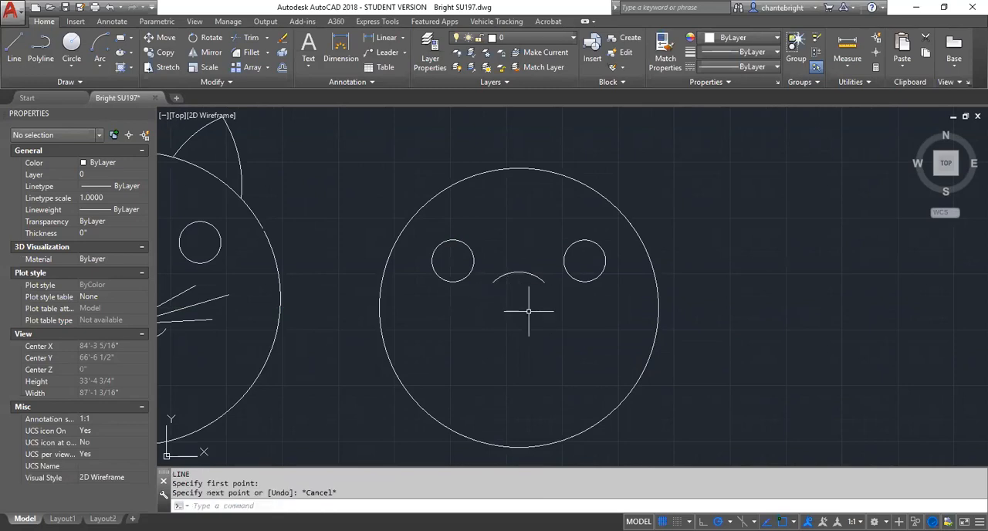
# - Draw a line from the new head circle's center to the left endpoint of the nose arc
pyautogui.write('L')
pyautogui.press('Return')
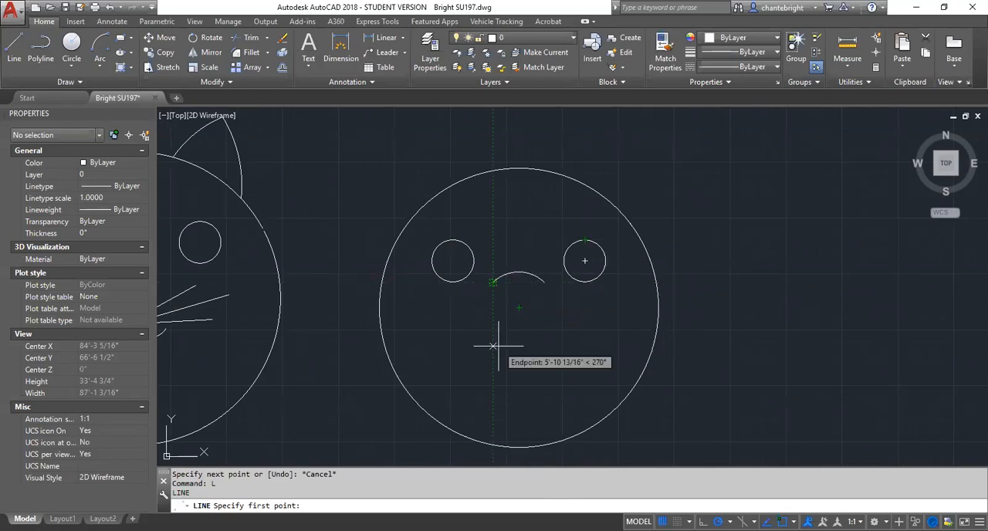
pyautogui.click(519, 307)
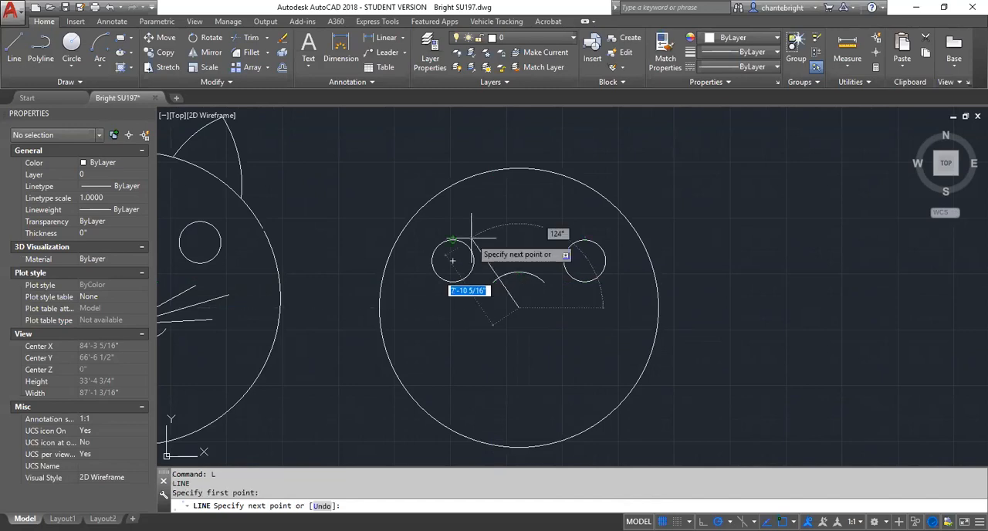
pyautogui.click(493, 282)
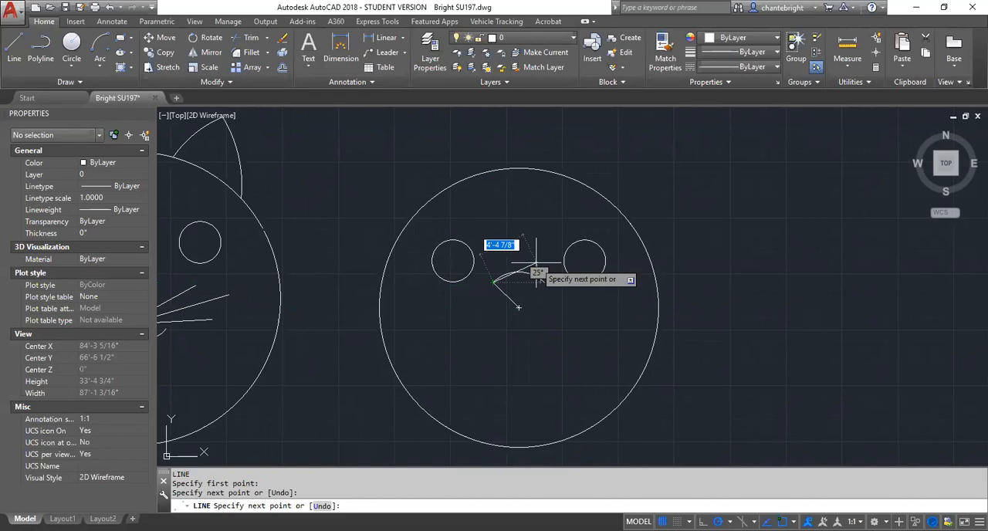
pyautogui.press('Escape')
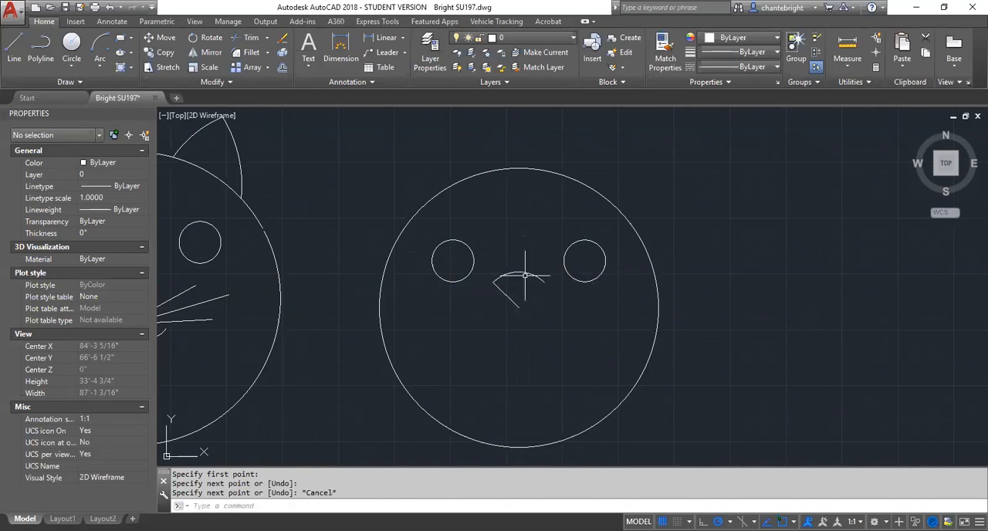
# - Close the nose with a line from the new head circle's center to the arc's right endpoint
pyautogui.write('l')
pyautogui.press('Return')
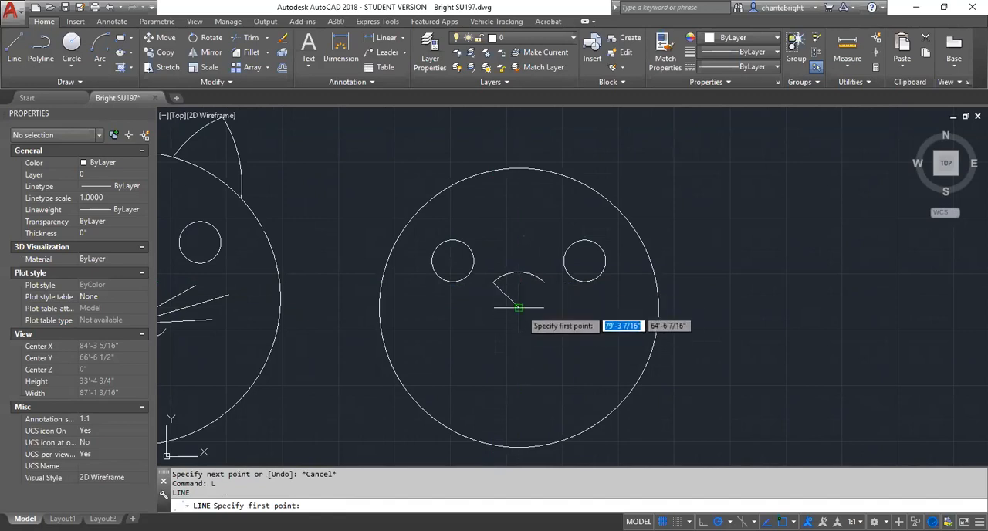
pyautogui.click(518, 308)
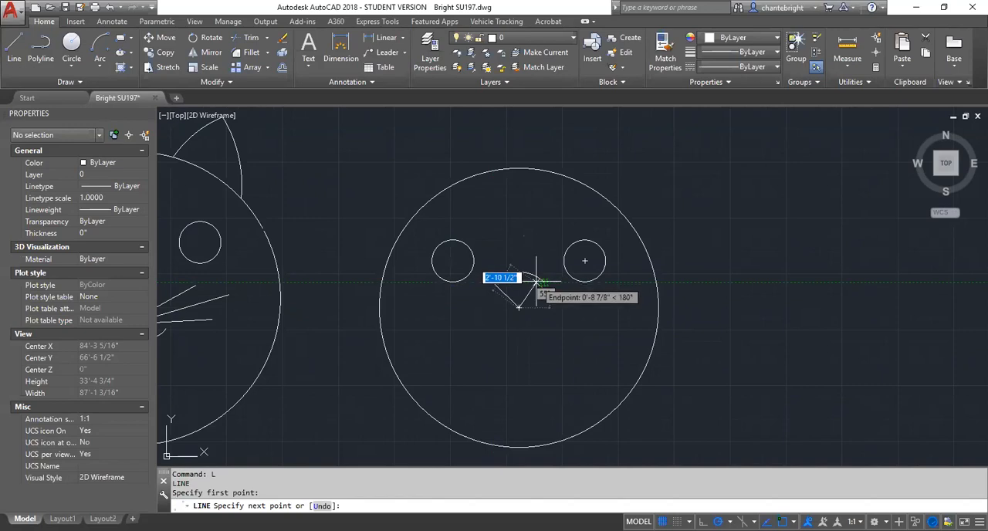
pyautogui.click(538, 283)
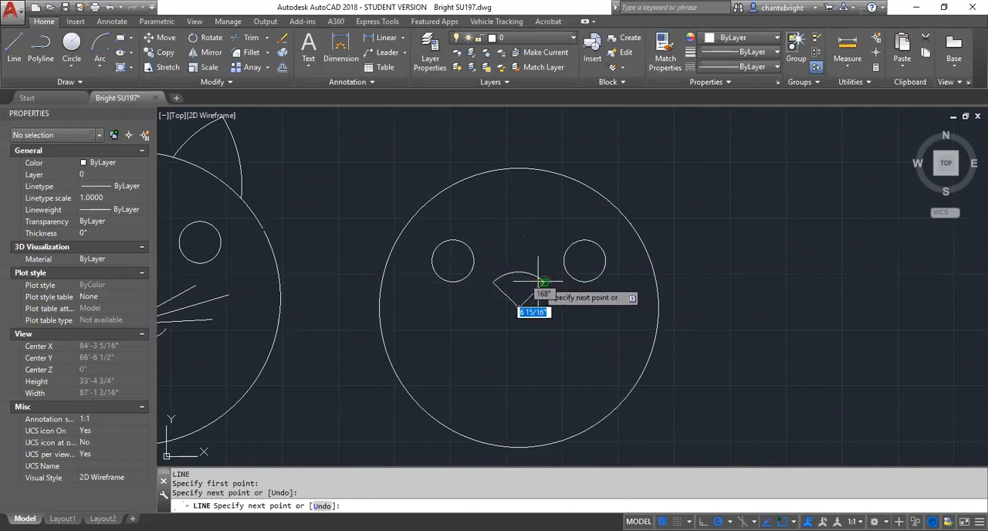
pyautogui.press('Escape')
pyautogui.press('Escape')
pyautogui.press('Escape')
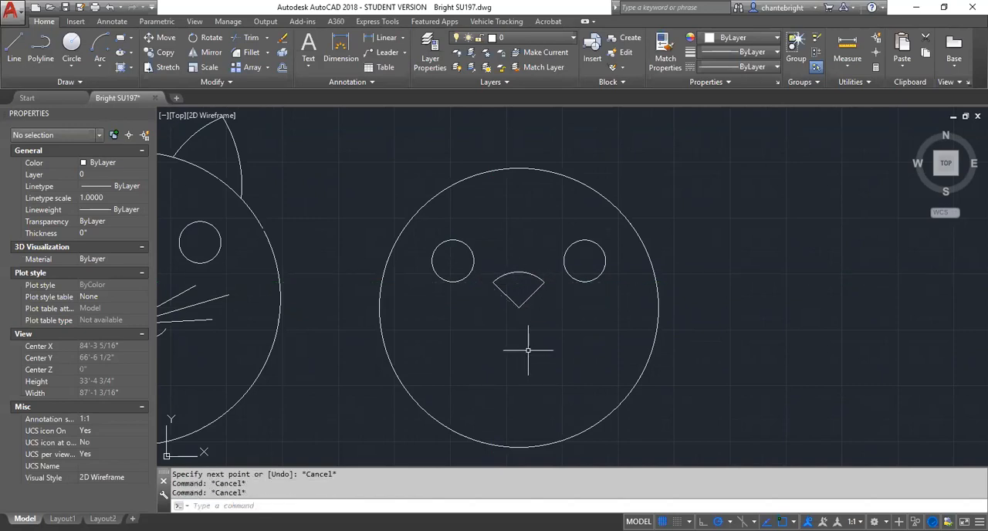
pyautogui.scroll(2, 528, 350)
pyautogui.scroll(-4, 532, 347)
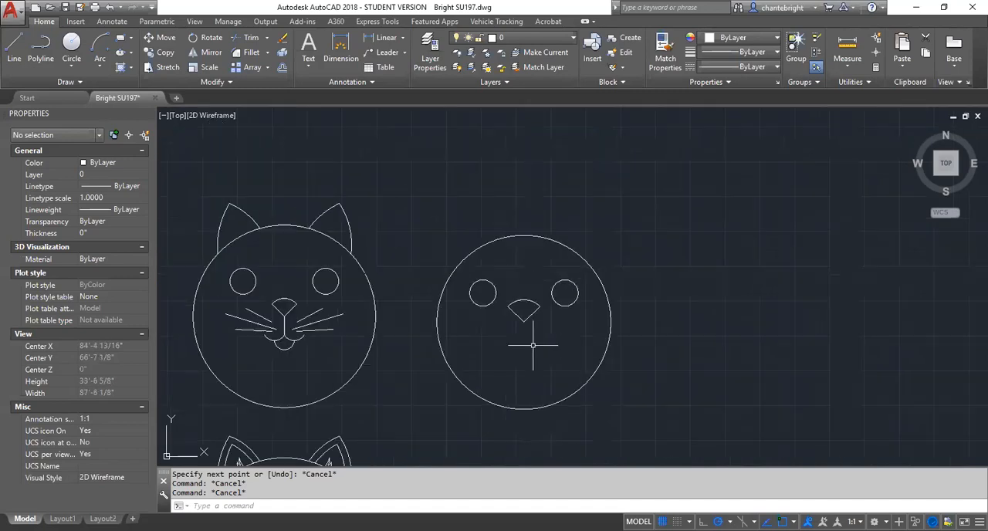